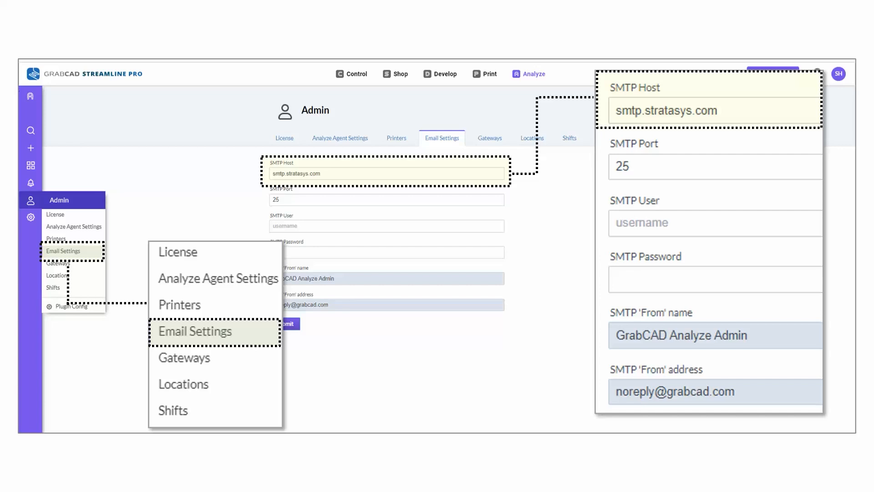
click(515, 412)
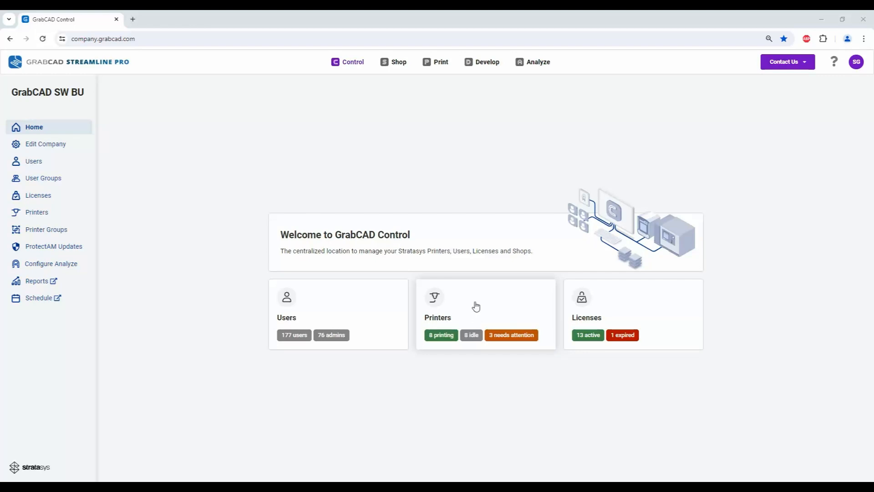
- Open the Analyze email settings and review the SMTP host and port entries
click(538, 63)
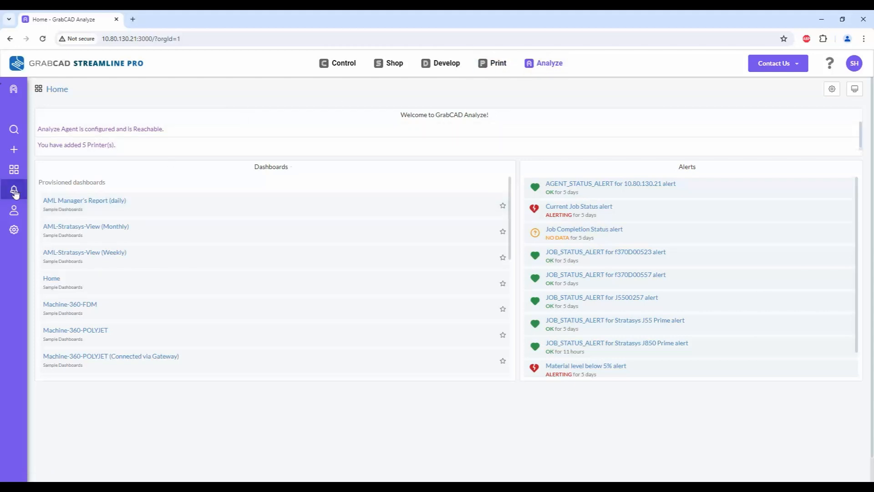
mouse_move(14, 209)
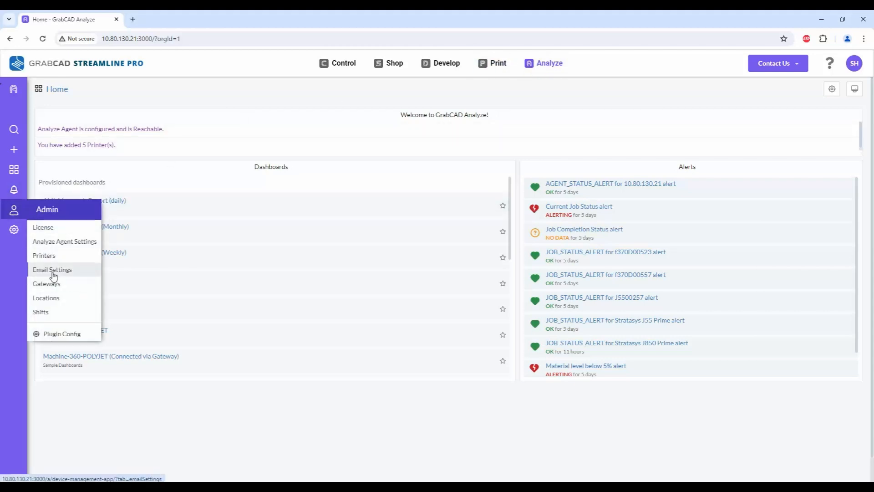
click(53, 273)
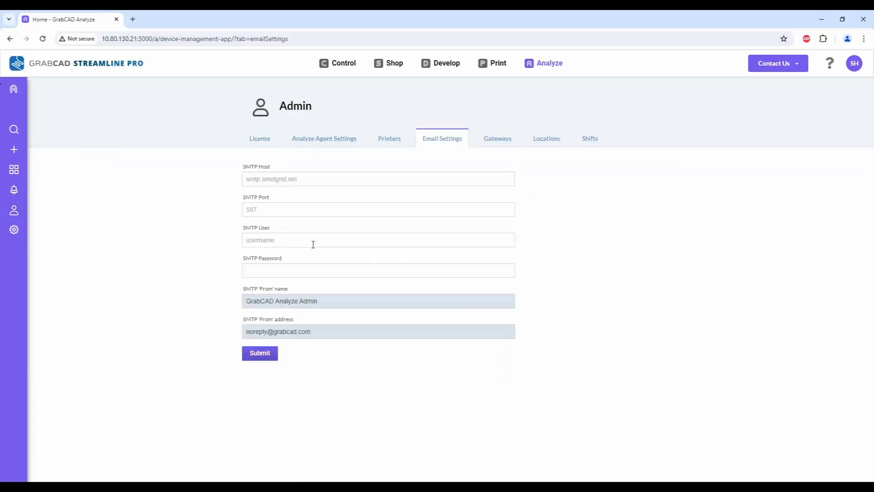
drag(308, 177, 220, 191)
click(283, 209)
drag(283, 209, 248, 230)
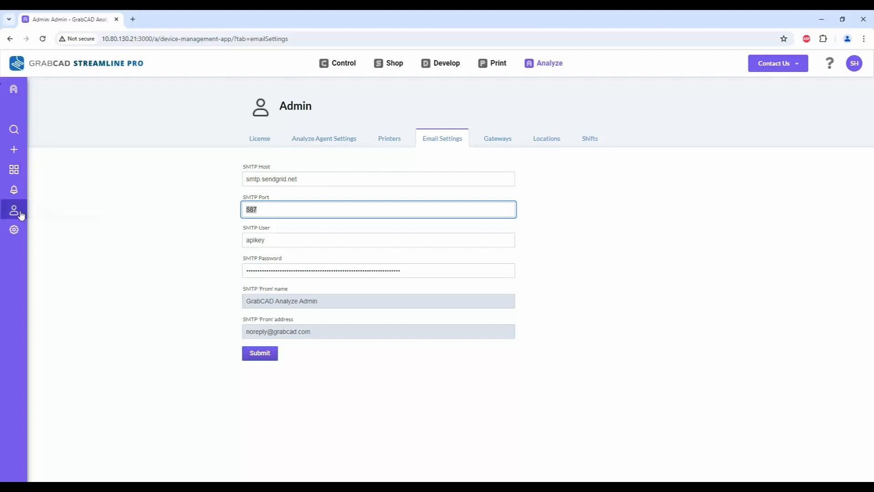
- Open the test email notification channel and examine its semicolon-separated recipient addresses, highlighting the last one
mouse_move(16, 190)
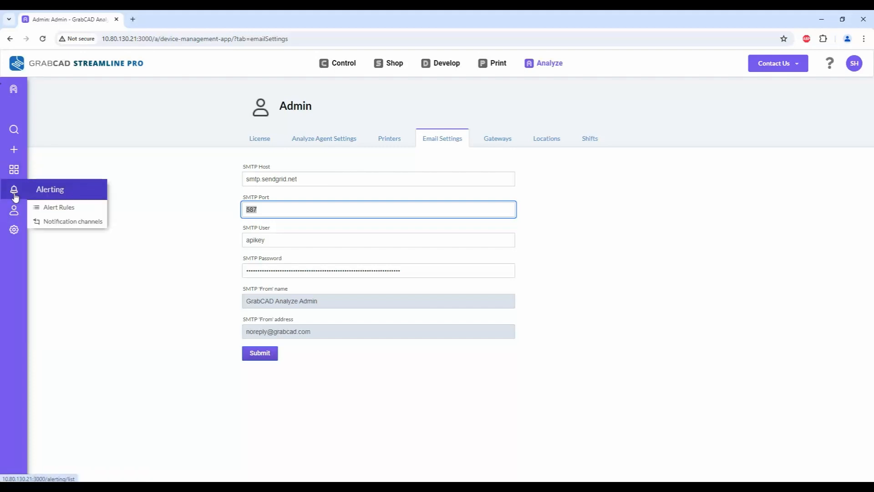
click(74, 222)
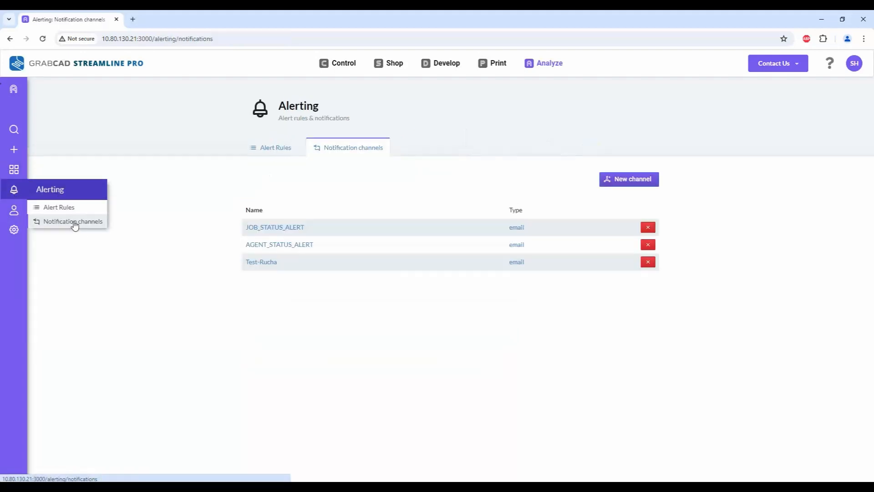
click(275, 266)
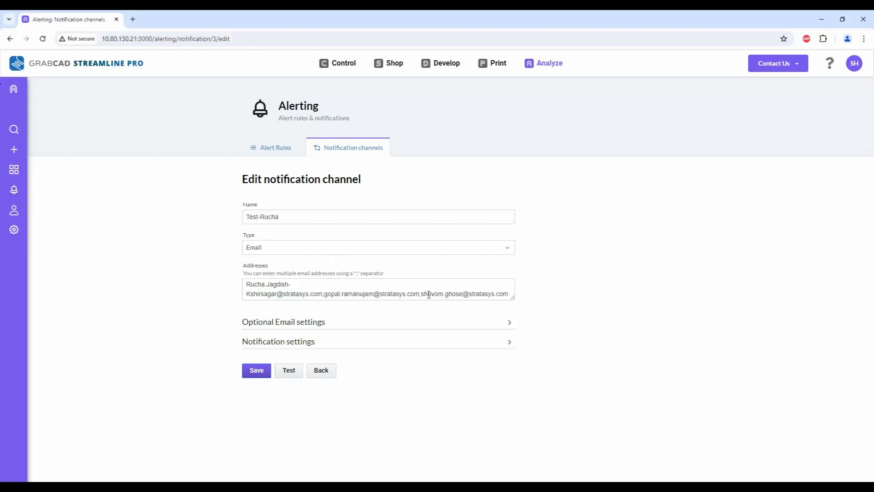
drag(423, 293, 523, 298)
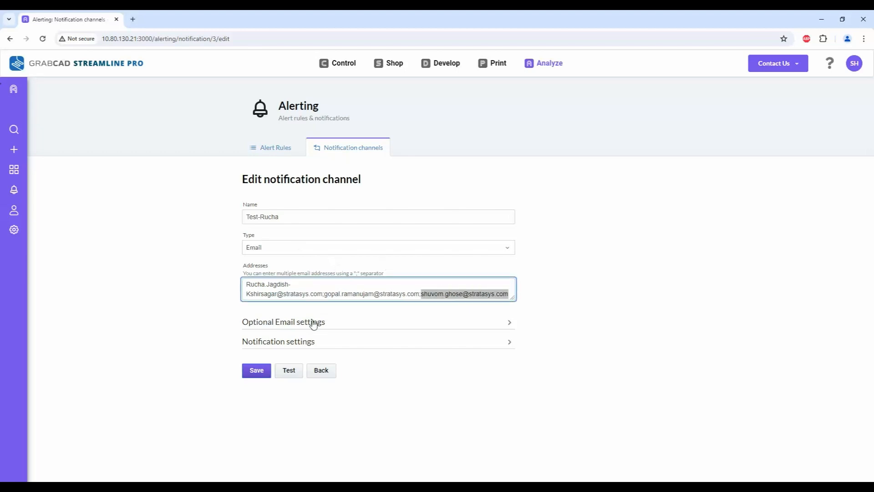
- Expand the channel's optional email and notification settings for review and return to the channel list without saving
click(508, 325)
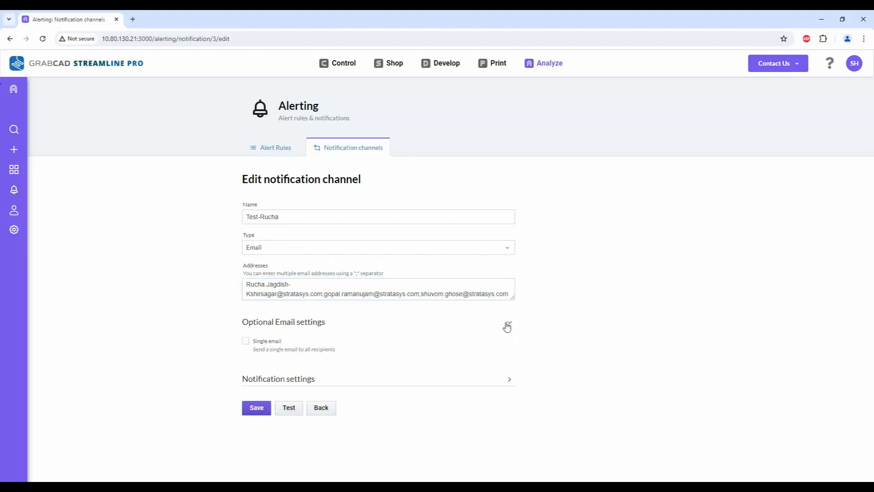
click(507, 380)
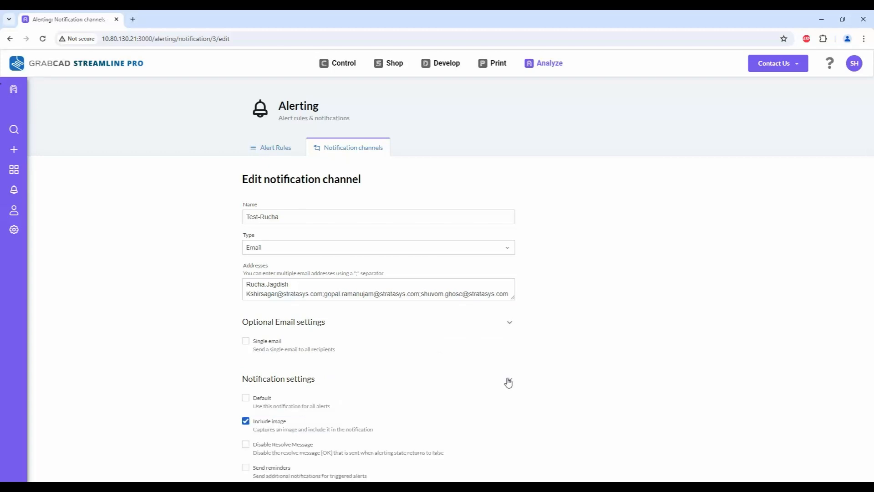
scroll(217, 388, down, 2)
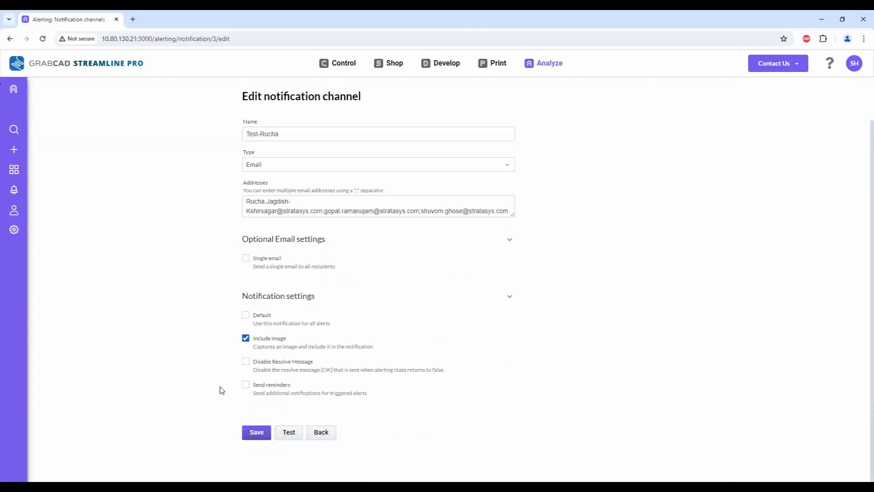
scroll(216, 376, up, 1)
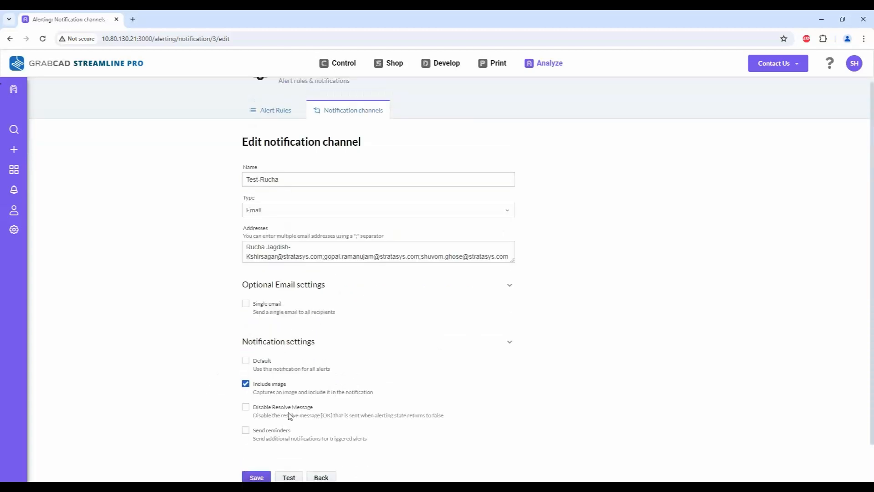
click(334, 476)
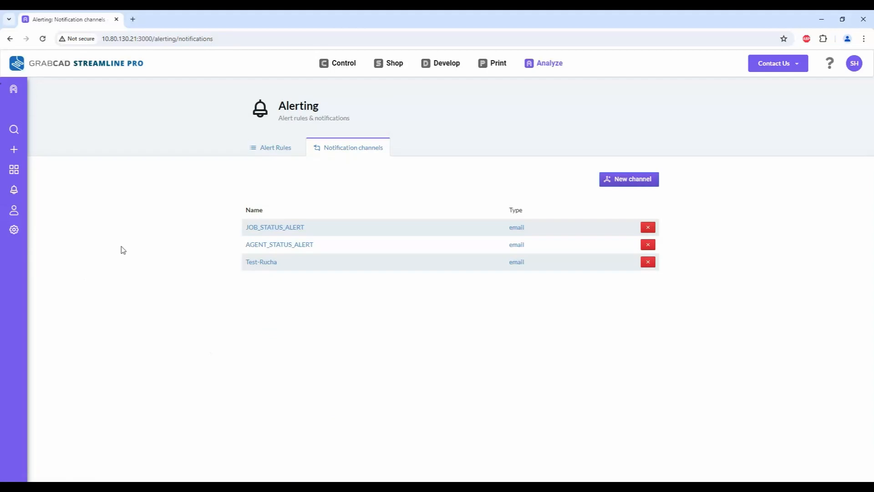
- Open the alerting "Material level below 5% alert" rule and decline deletion of the invalid notifier
click(280, 148)
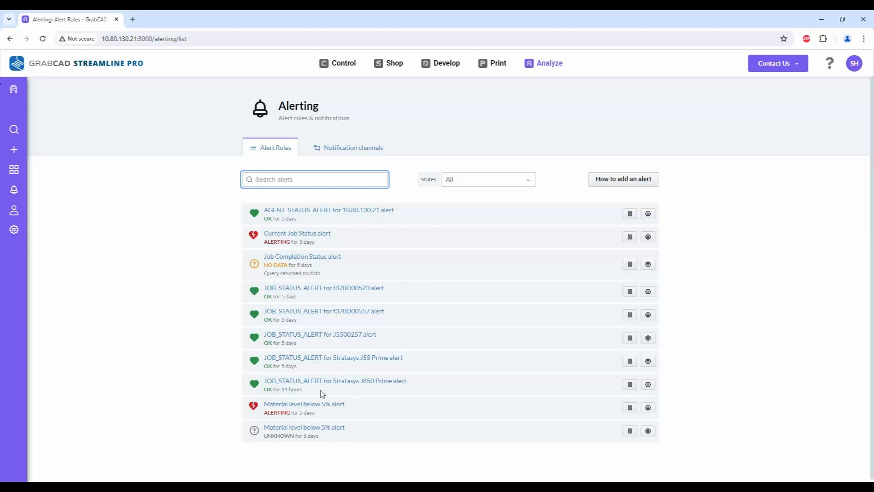
click(290, 405)
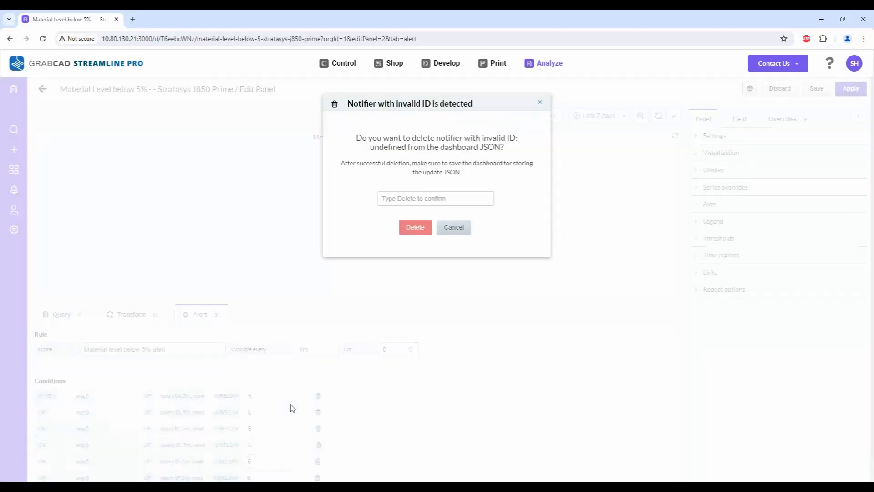
click(454, 227)
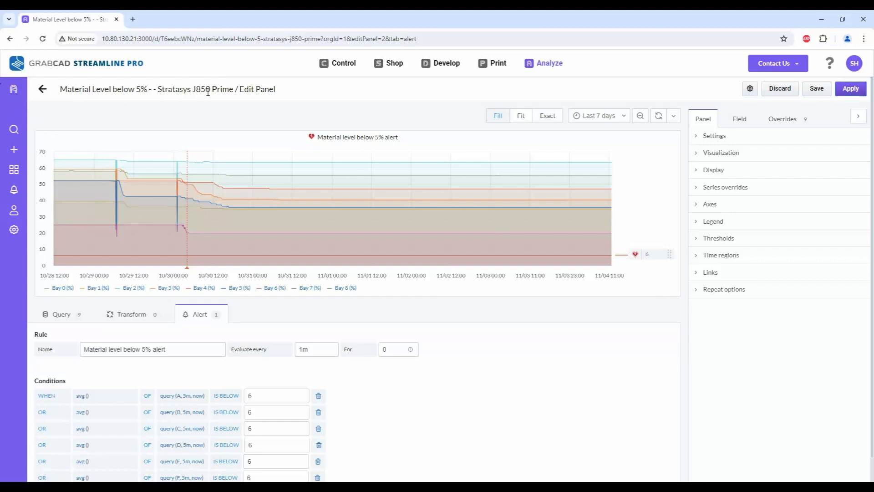
- Open the "Material Level below 5% - - Stratasys J850 Prime" dashboard from the home page and inspect the graph's bay levels
click(14, 90)
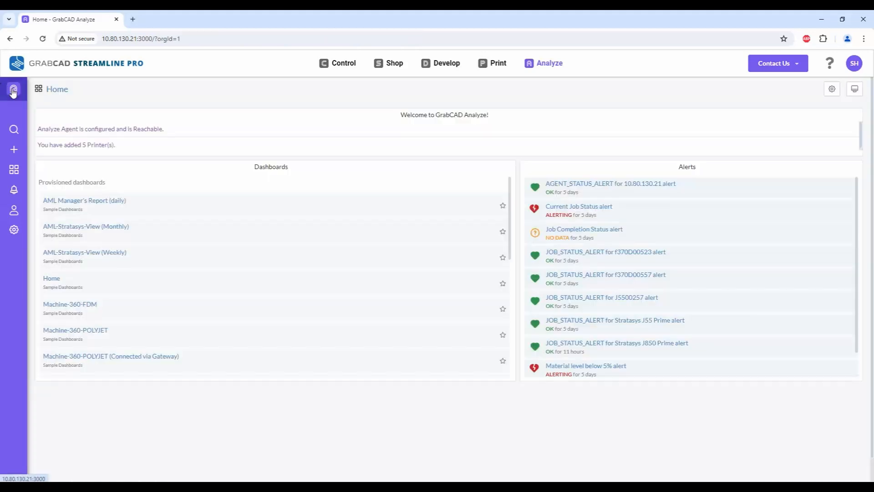
scroll(166, 232, down, 5)
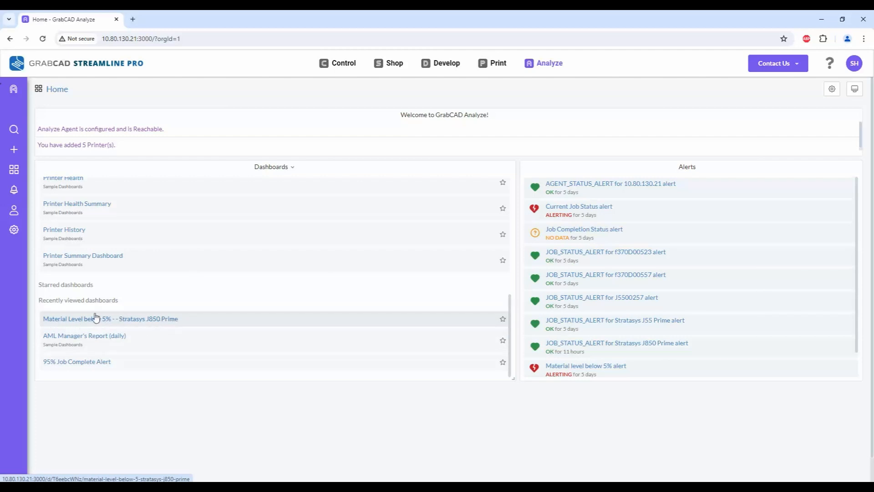
click(189, 322)
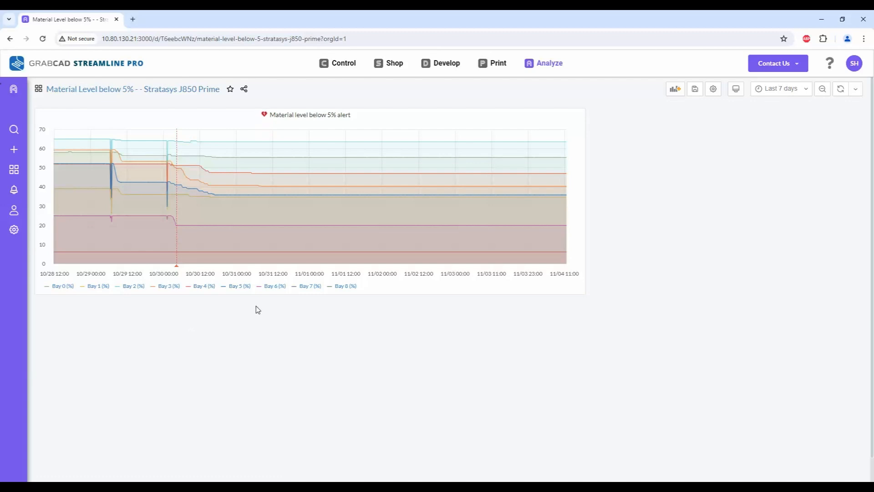
mouse_move(260, 245)
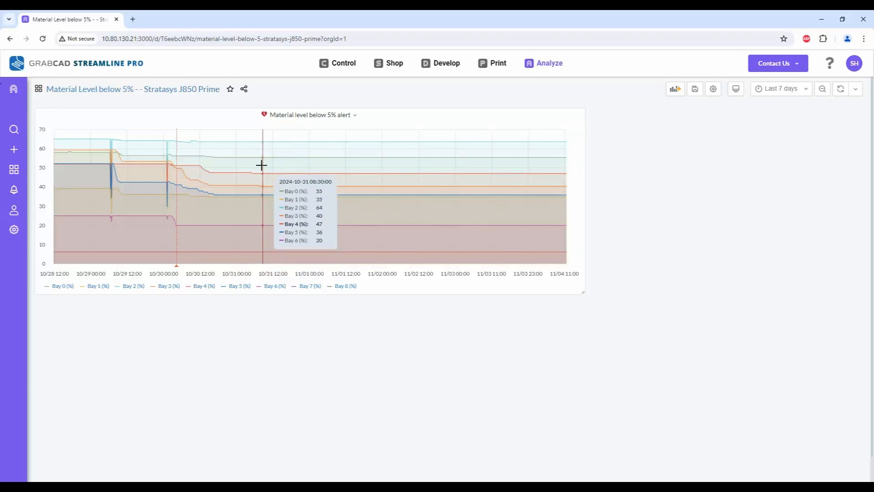
- Open the material level panel's alert rule for editing and decline deletion of the invalid notifier
click(355, 117)
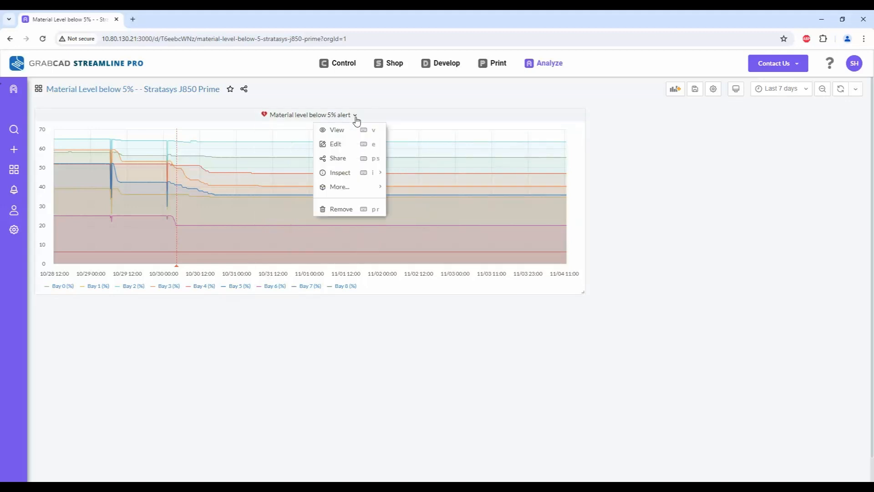
click(343, 144)
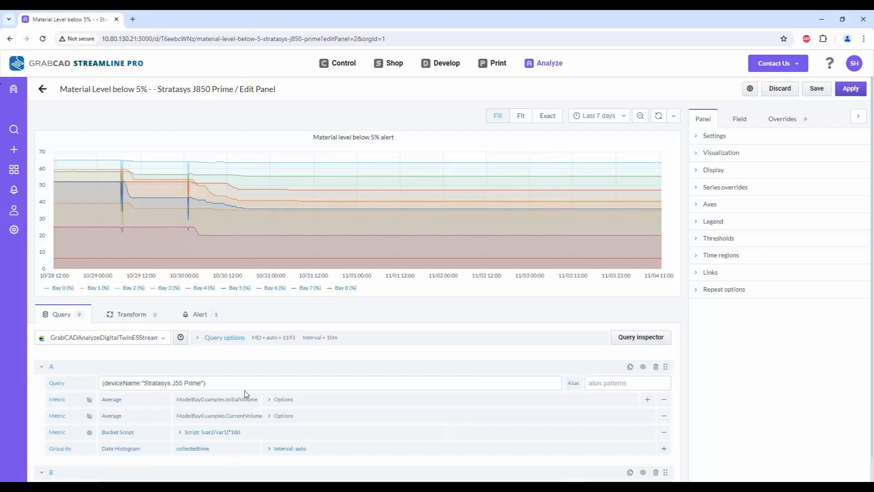
click(203, 319)
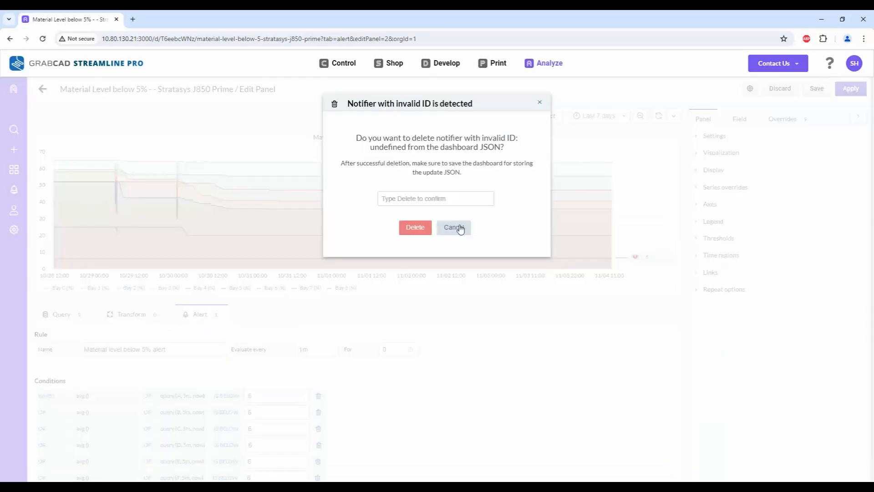
click(461, 230)
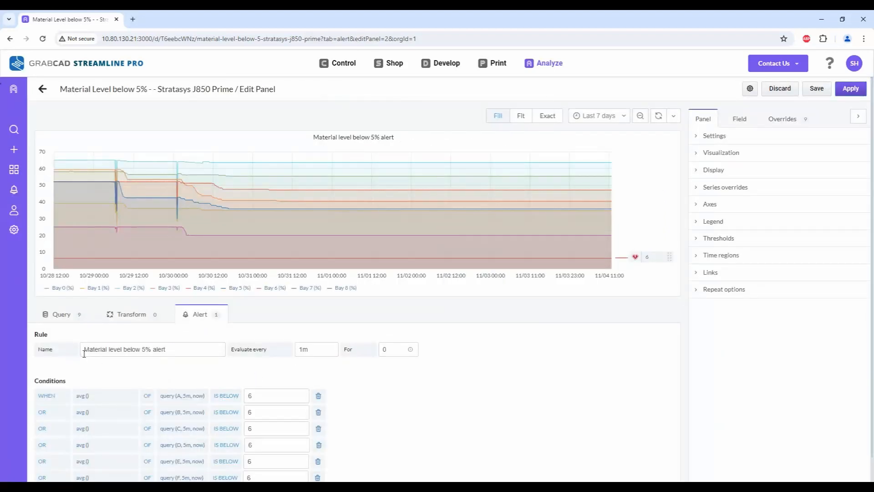
- Review the alert's rule name, evaluation interval and the threshold conditions for all queries
drag(87, 352, 199, 349)
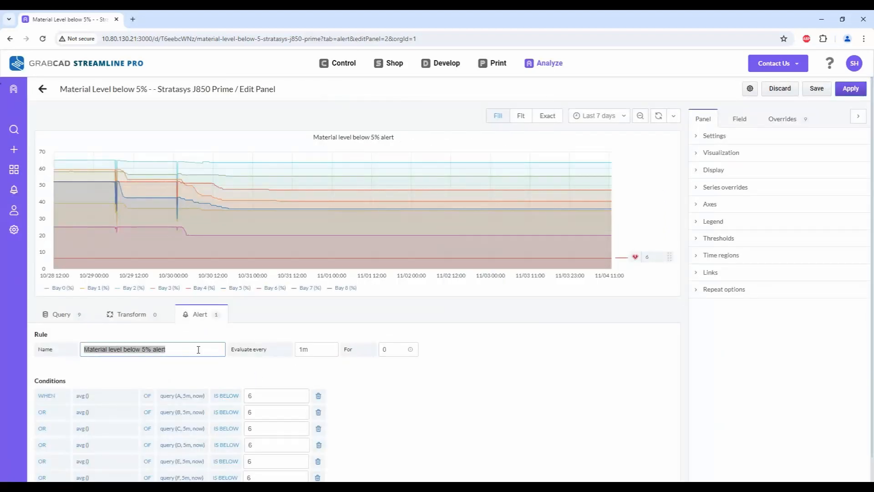
double_click(314, 349)
click(291, 365)
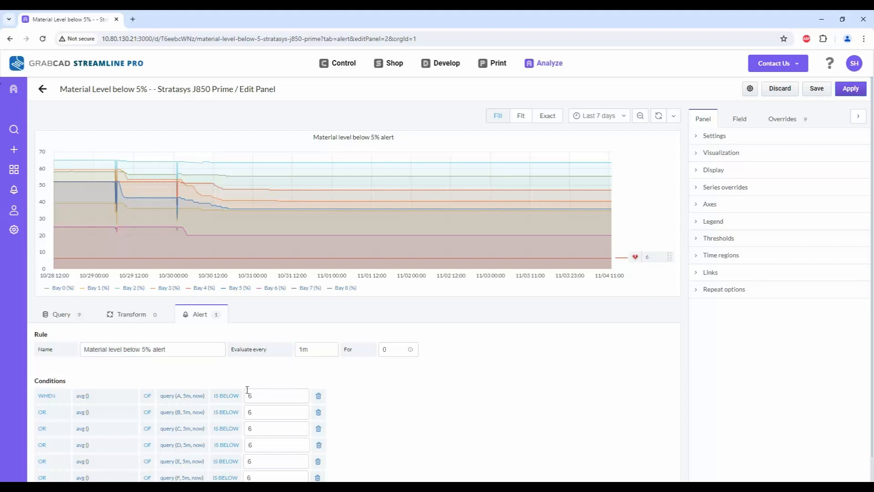
scroll(114, 407, down, 2)
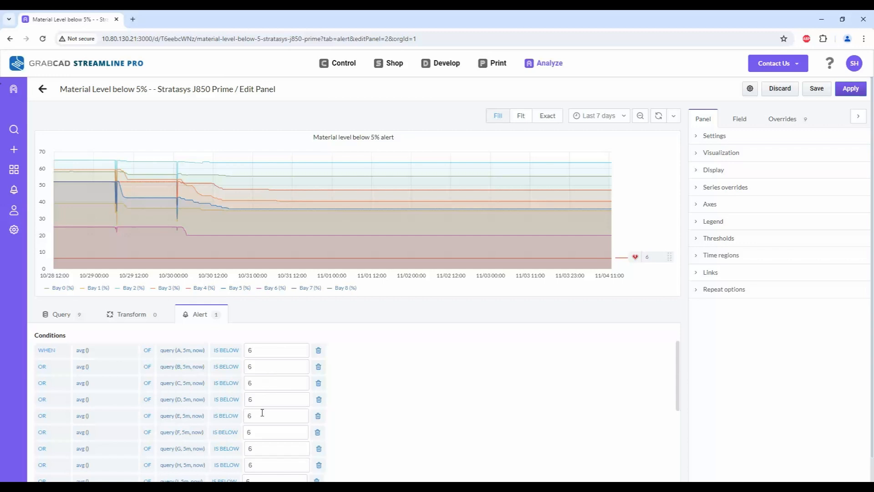
scroll(262, 412, down, 1)
scroll(258, 423, down, 1)
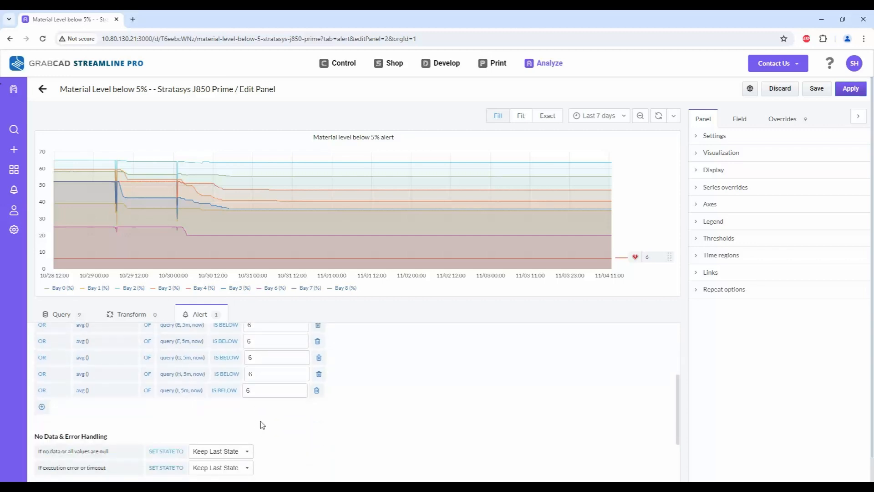
- Examine the alert's notification recipients, the channels available to add, and the message text
scroll(259, 425, down, 4)
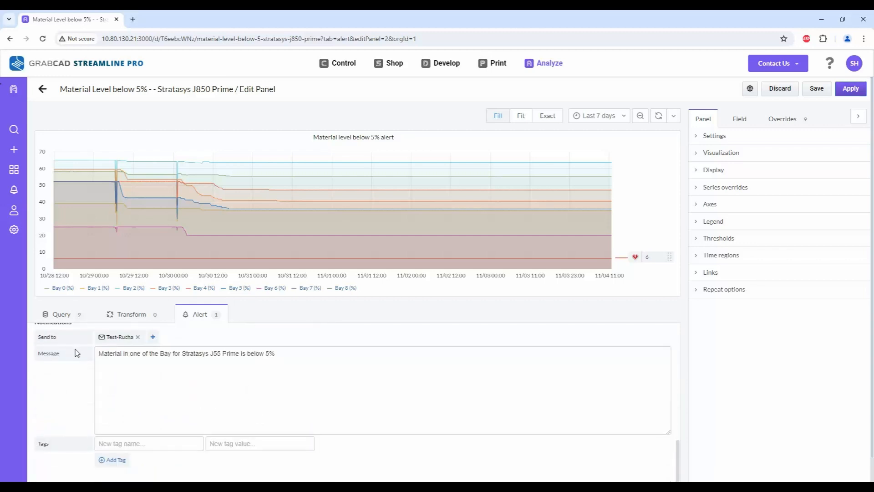
scroll(55, 364, up, 1)
drag(39, 382, 73, 385)
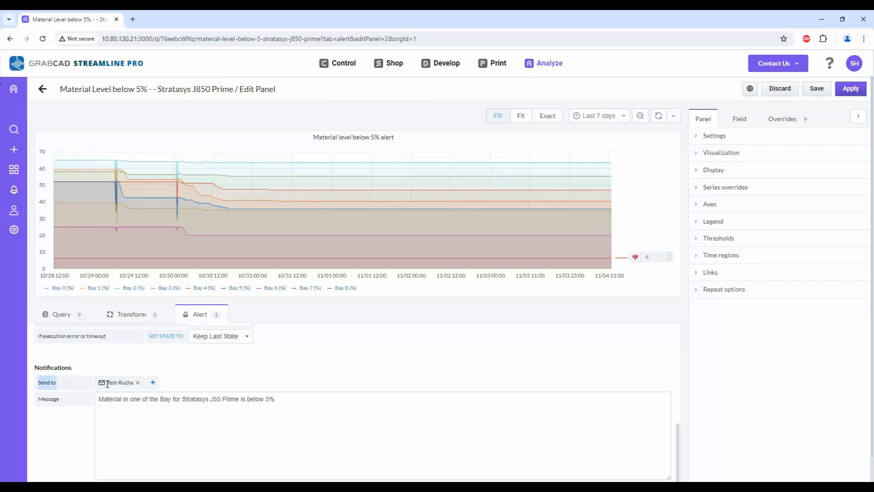
click(154, 383)
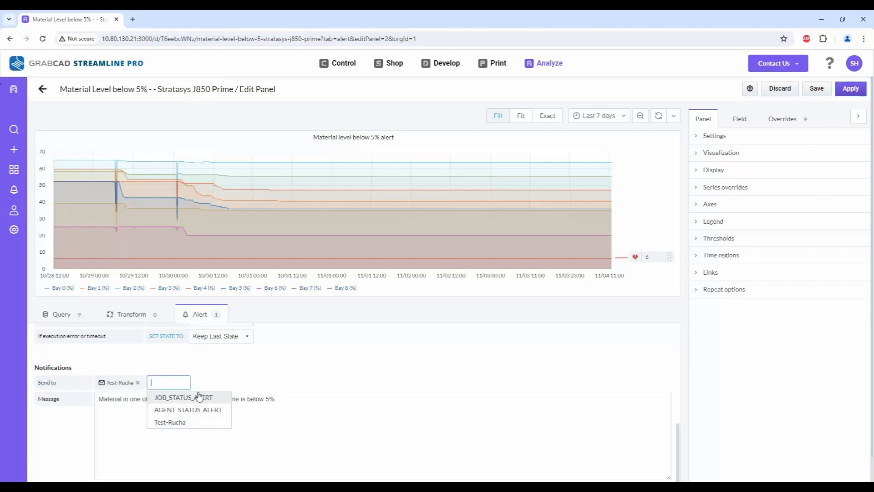
click(257, 380)
drag(290, 402, 94, 404)
click(116, 424)
scroll(117, 423, down, 1)
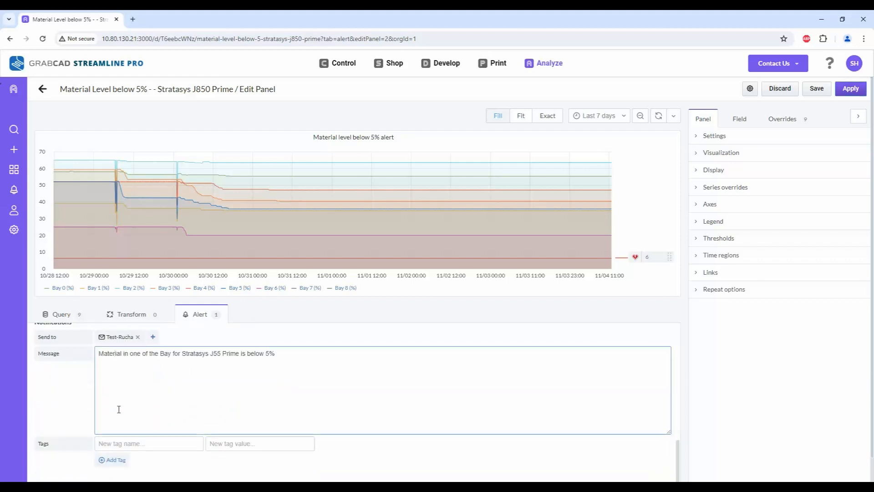
- Recheck the alert's threshold conditions and the list of notification channels it can be sent to
scroll(119, 409, up, 1)
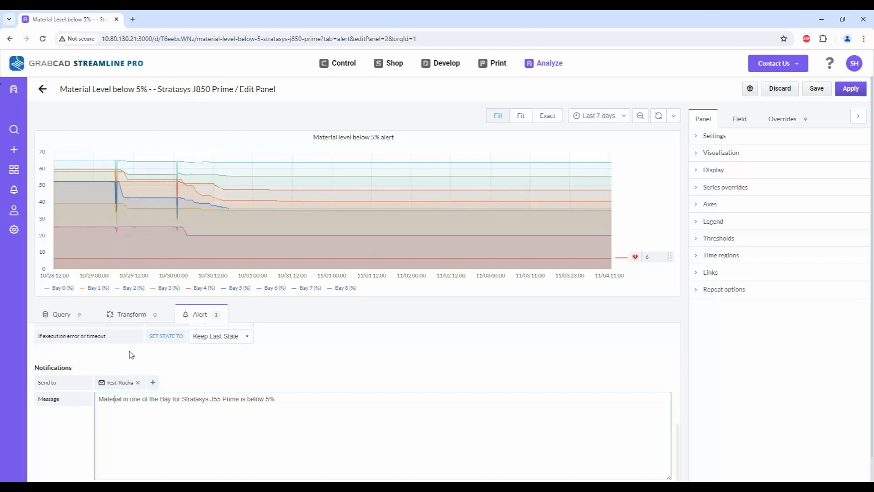
scroll(151, 384, up, 5)
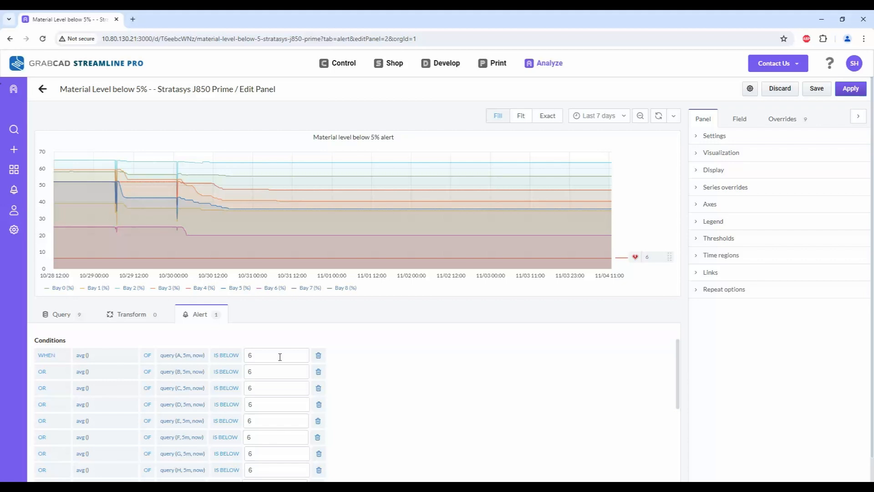
scroll(280, 357, down, 5)
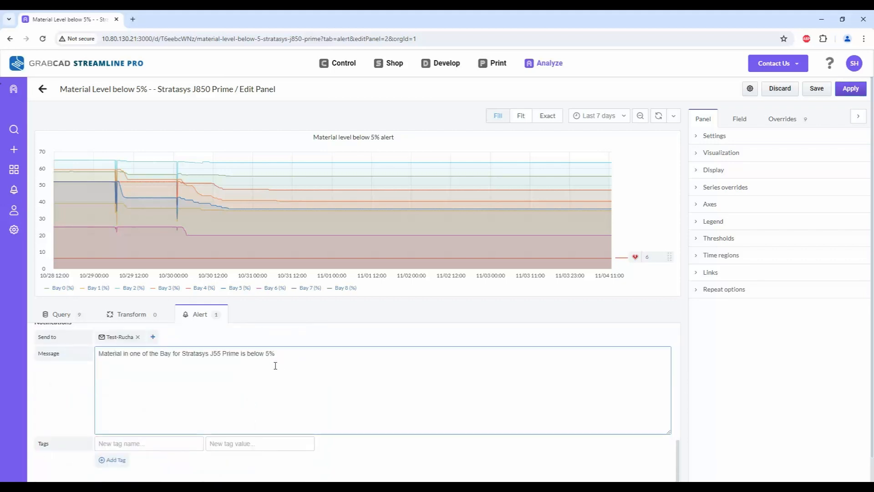
scroll(126, 335, up, 1)
click(152, 382)
click(260, 376)
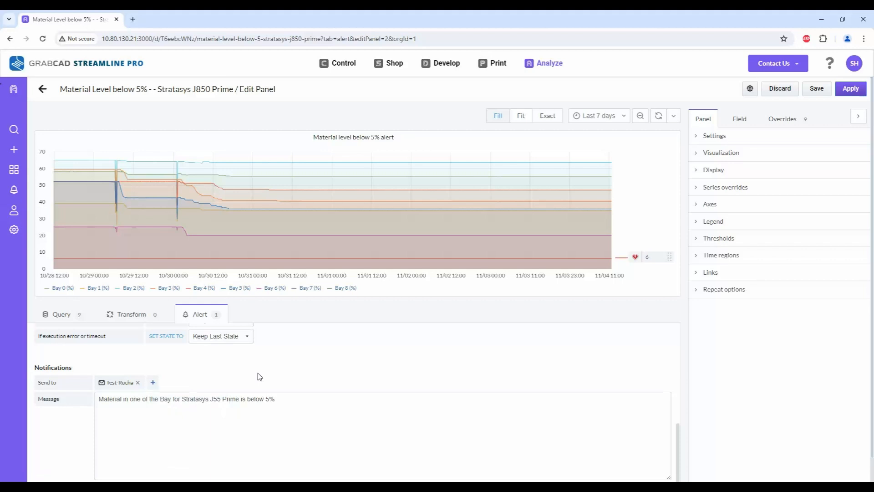